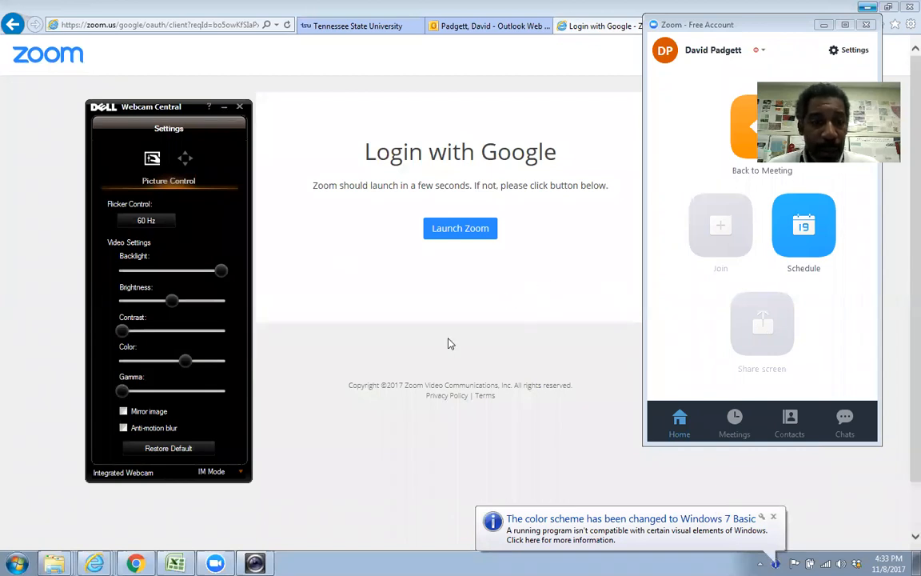
- Switch to the Eclipse 2017 Atmospheric Data Collection workbook in Excel and maximize its window
click(175, 564)
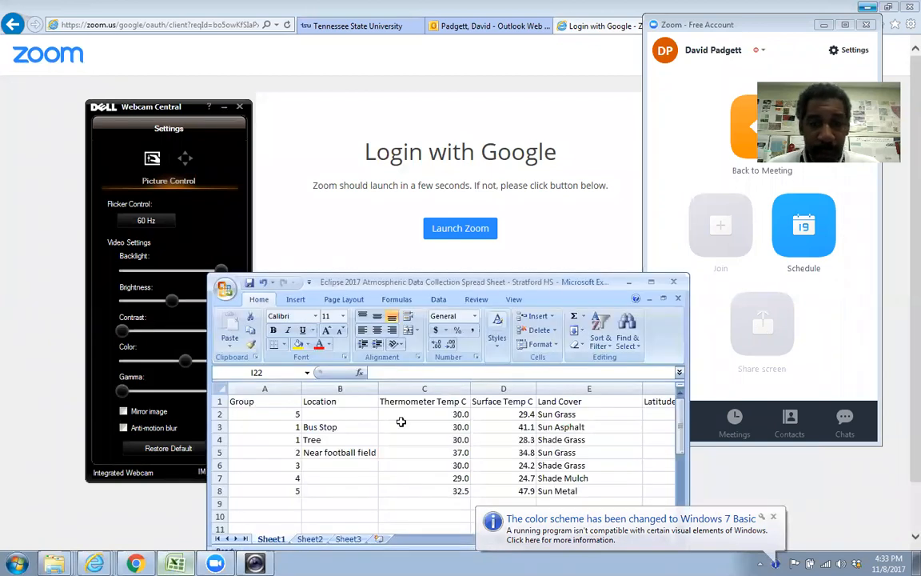
click(651, 281)
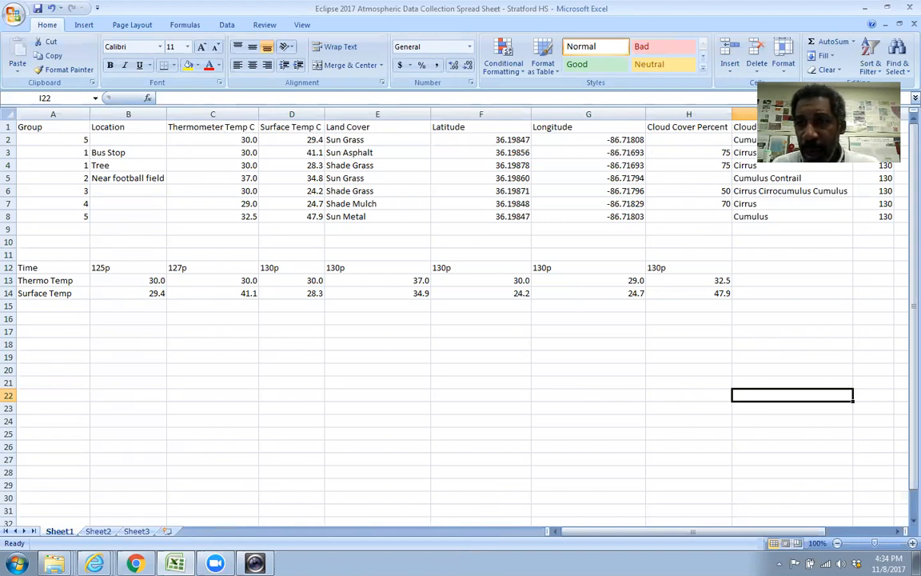
drag(897, 144, 847, 83)
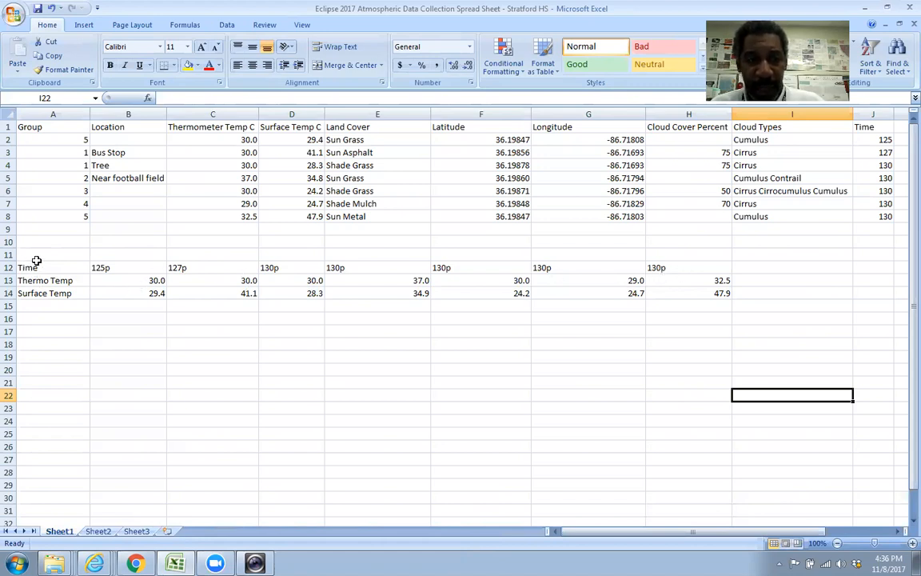
- Insert a 2-D clustered column chart of the time and temperature data in A12:H14 and place it below the table
drag(30, 266, 702, 297)
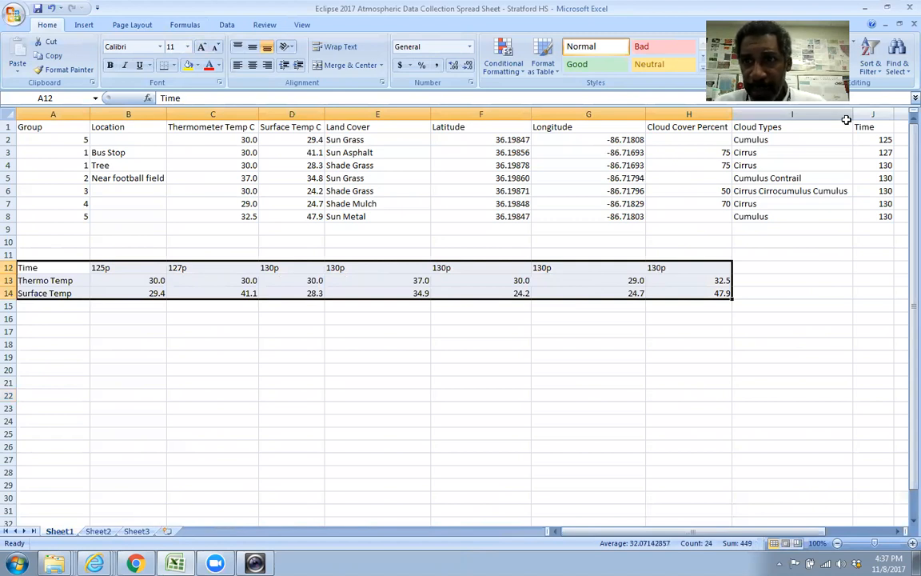
click(899, 25)
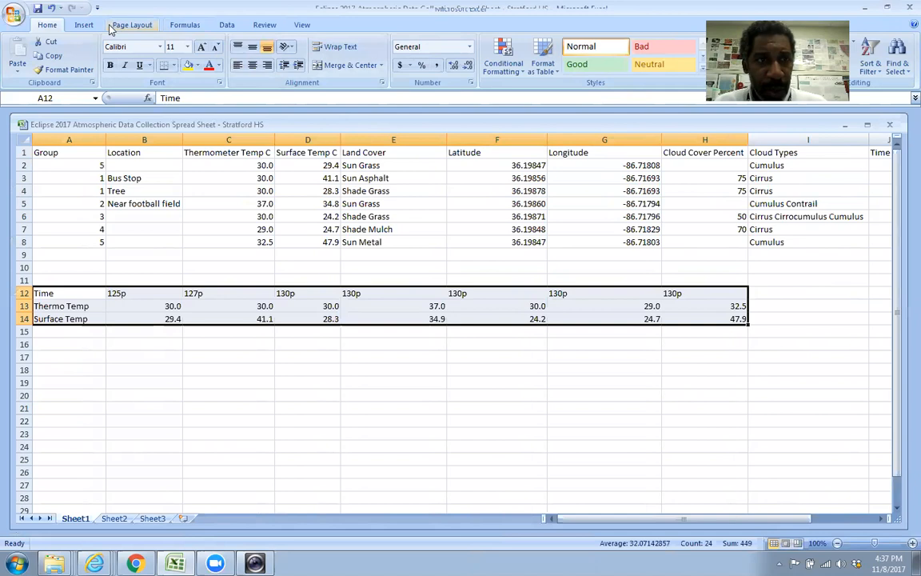
click(84, 25)
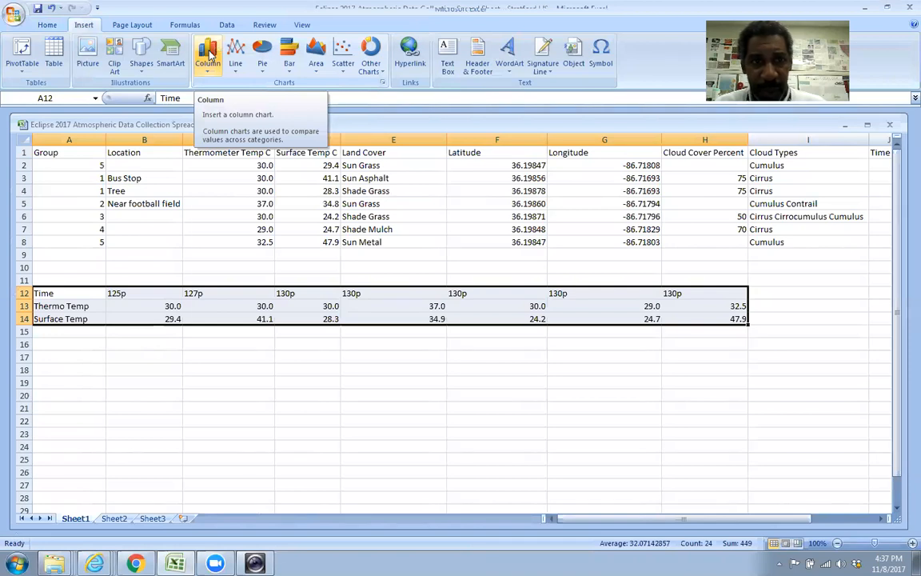
click(210, 55)
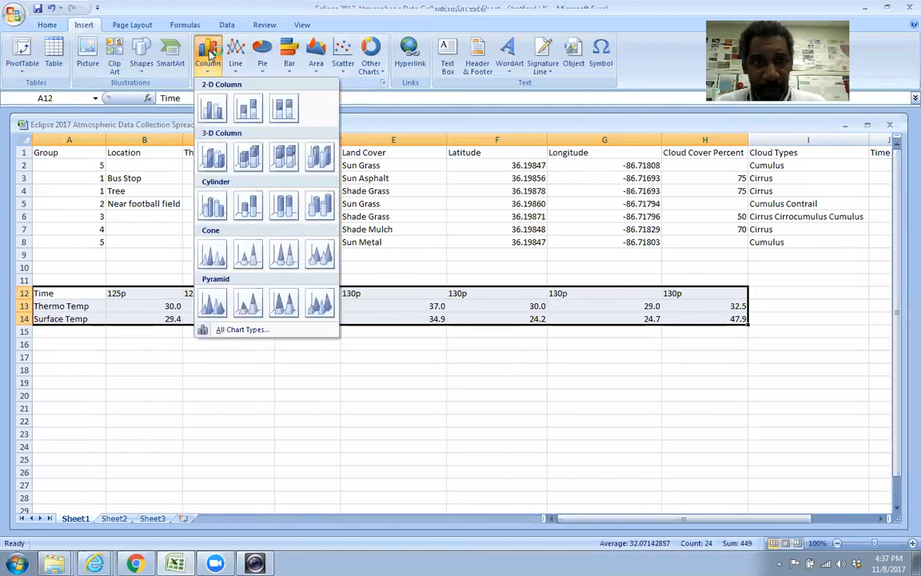
click(213, 109)
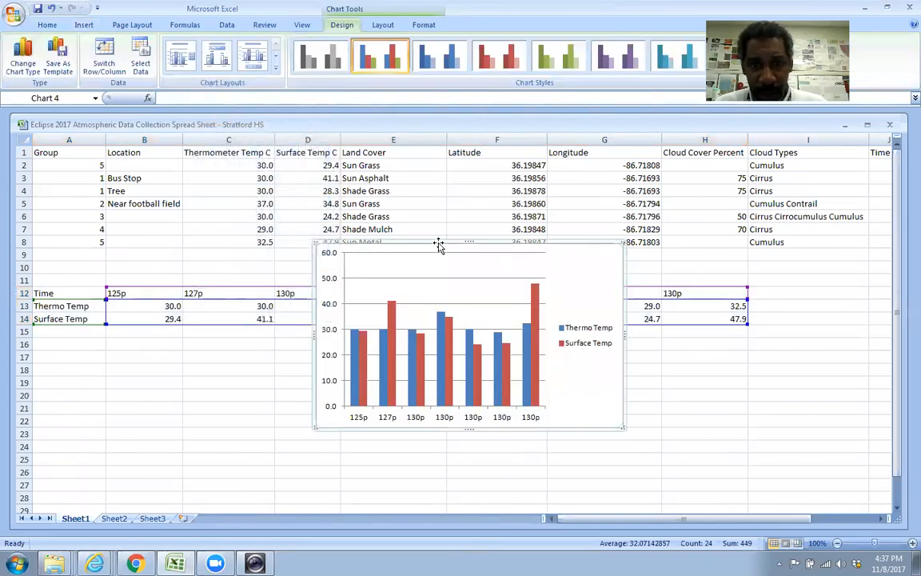
drag(435, 253, 425, 338)
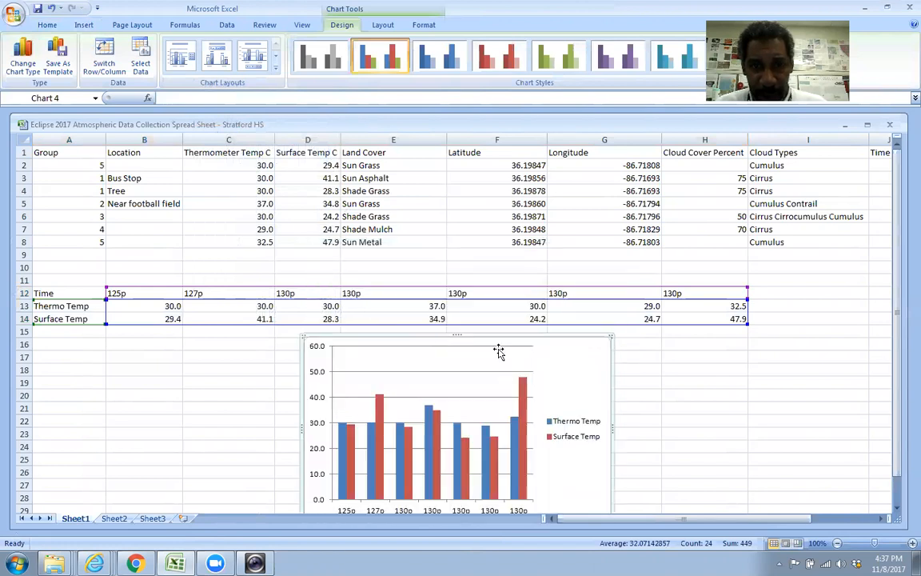
drag(899, 390, 887, 412)
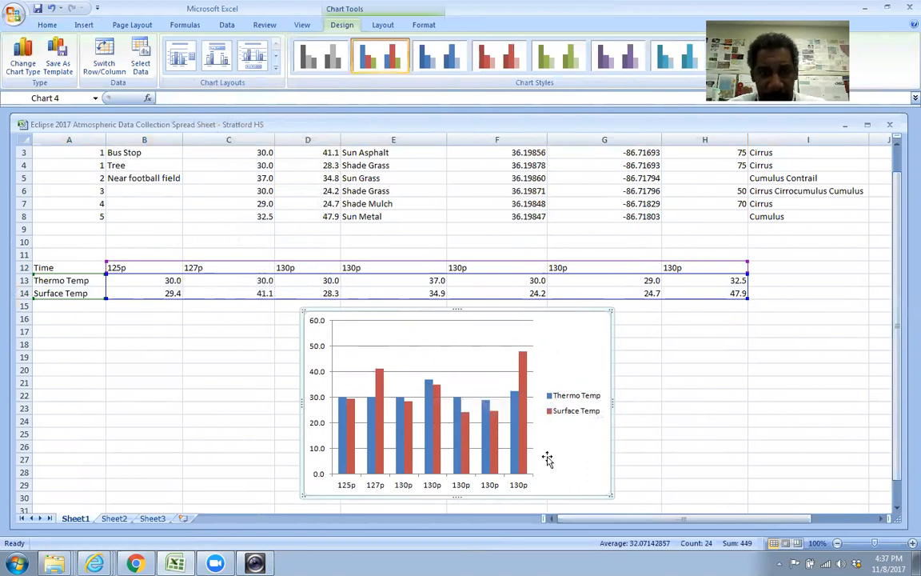
scroll(624, 469, up, 1)
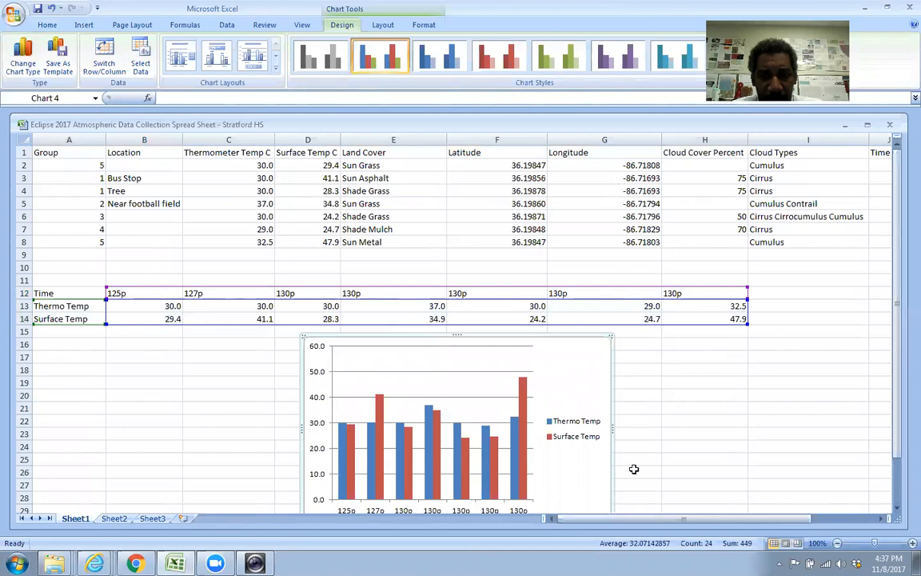
scroll(633, 468, down, 1)
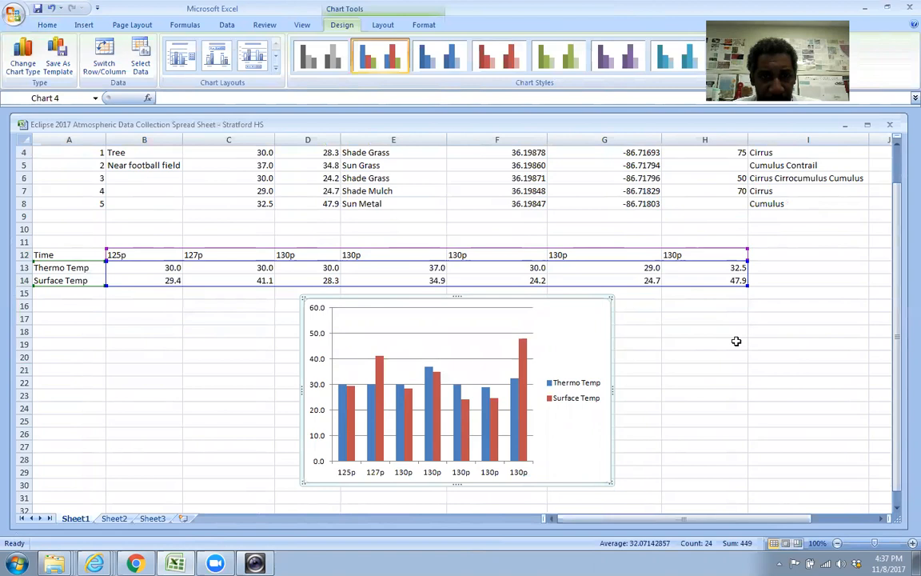
scroll(731, 414, up, 1)
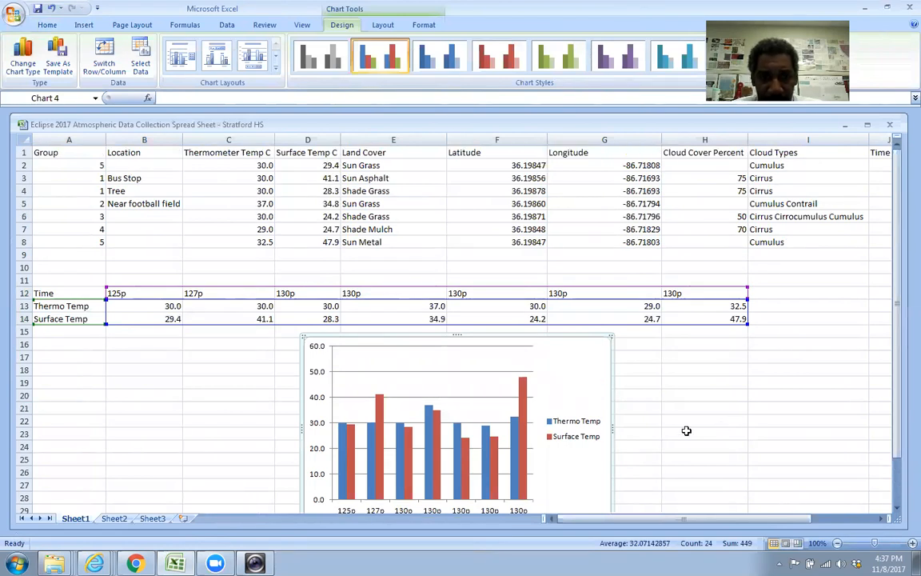
scroll(654, 431, down, 1)
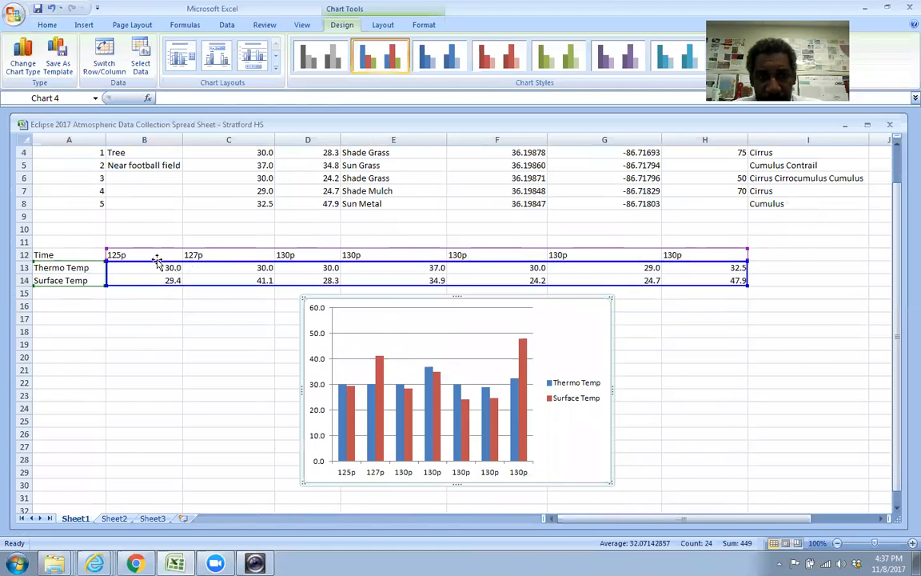
scroll(345, 242, up, 1)
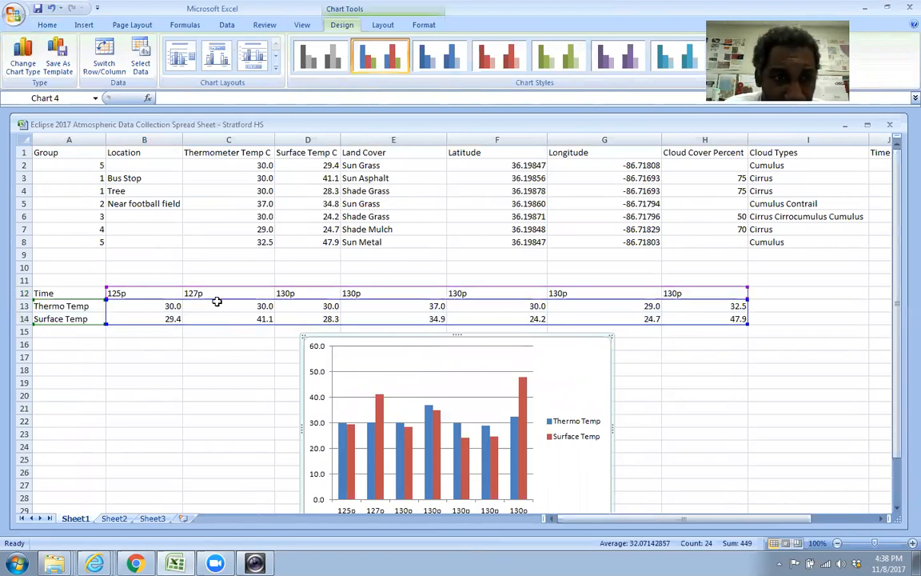
- Extend the first two time labels with their land cover: "125p Sun Grass" in B12 and "127p Sun Asphalt" in C12
double_click(153, 293)
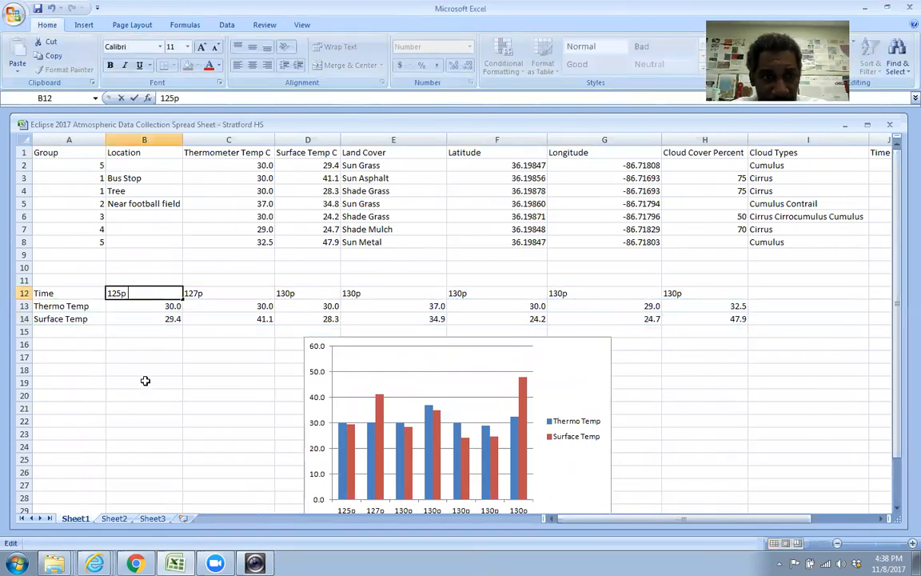
text(Sun Grass)
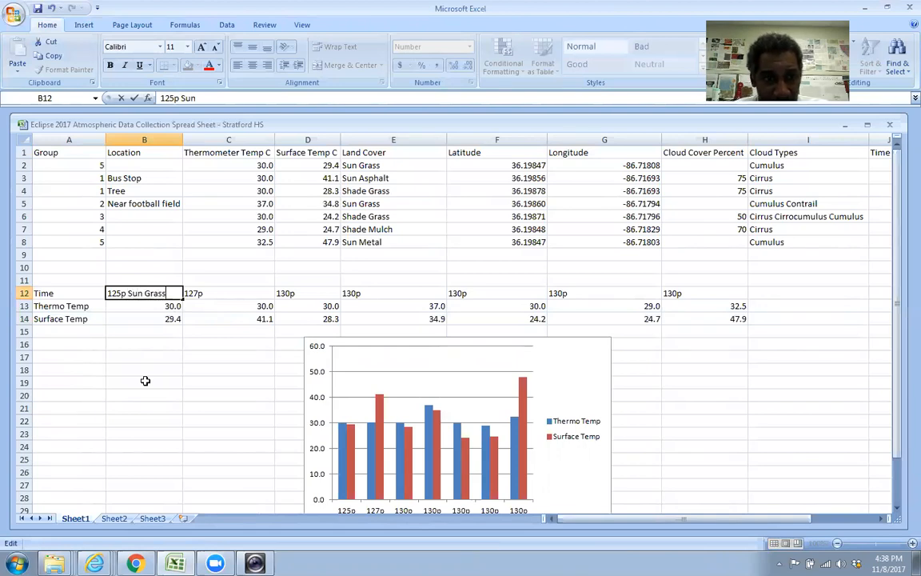
click(230, 293)
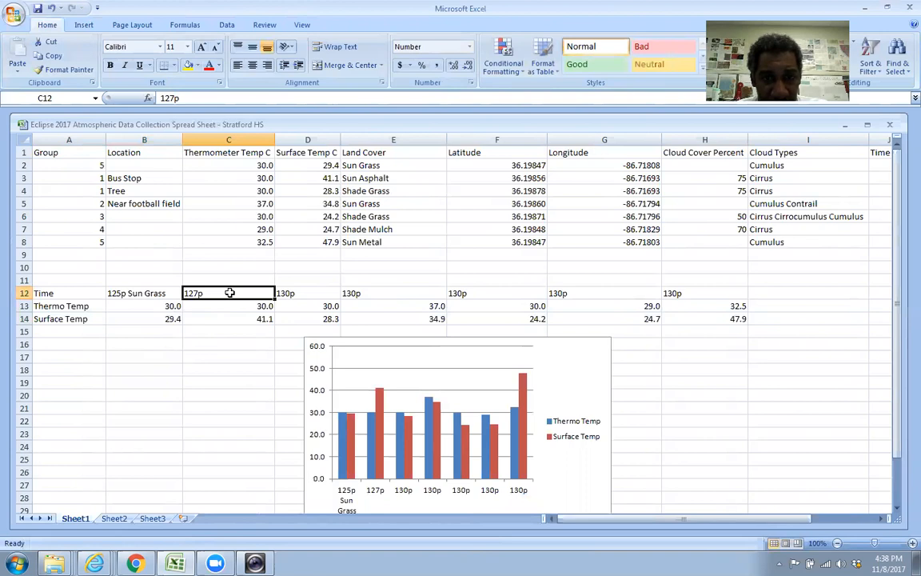
double_click(229, 292)
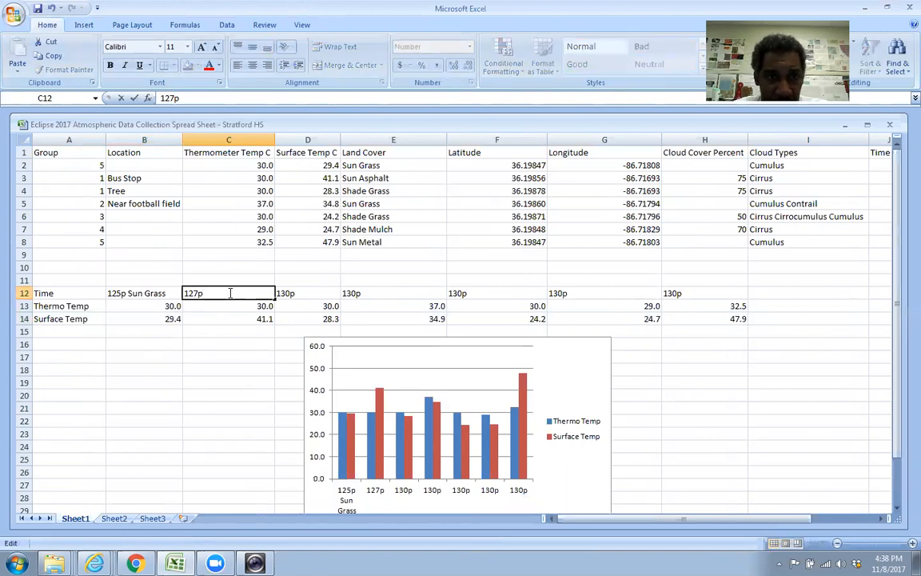
text(Sun As)
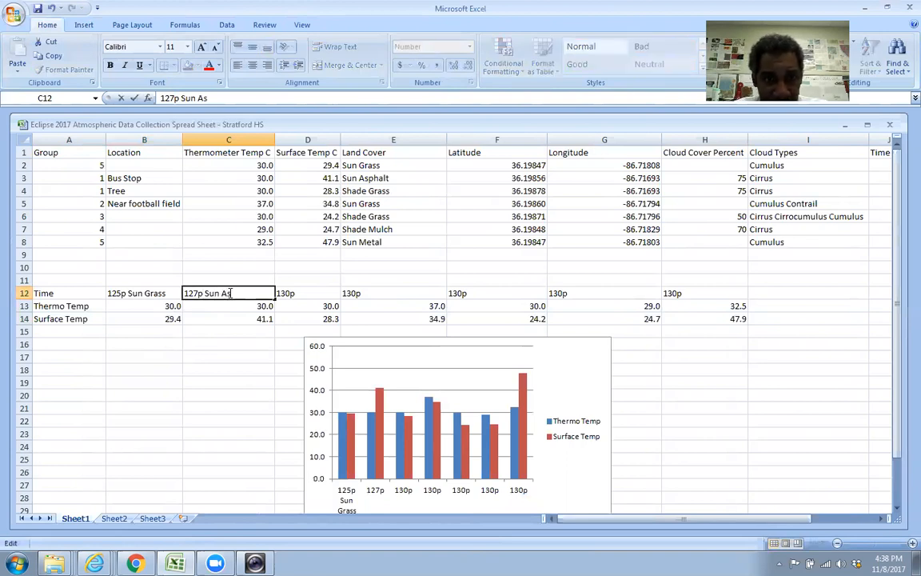
text(phalt)
- Extend the label in D12 to "130p Shade Grass" and widen column D so it fits
click(308, 293)
double_click(317, 293)
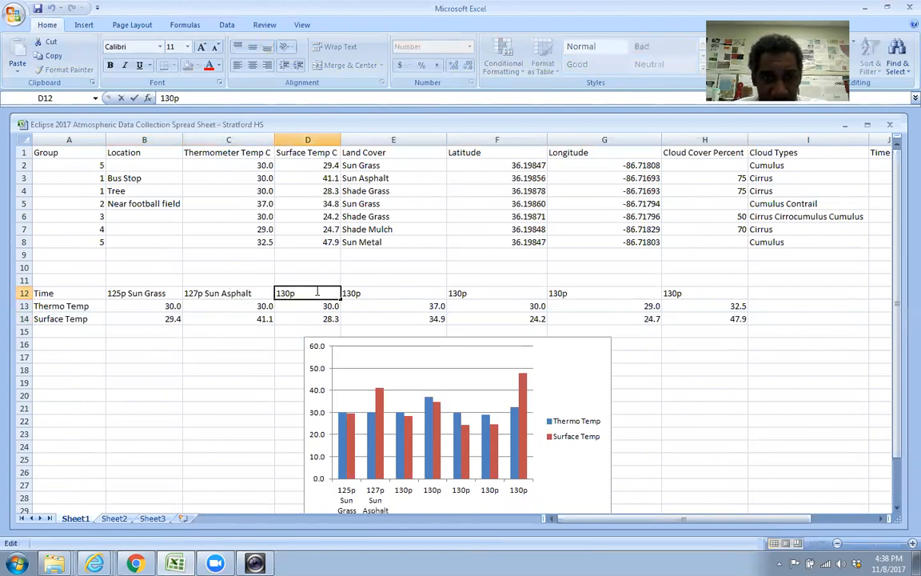
text(Shade Grass)
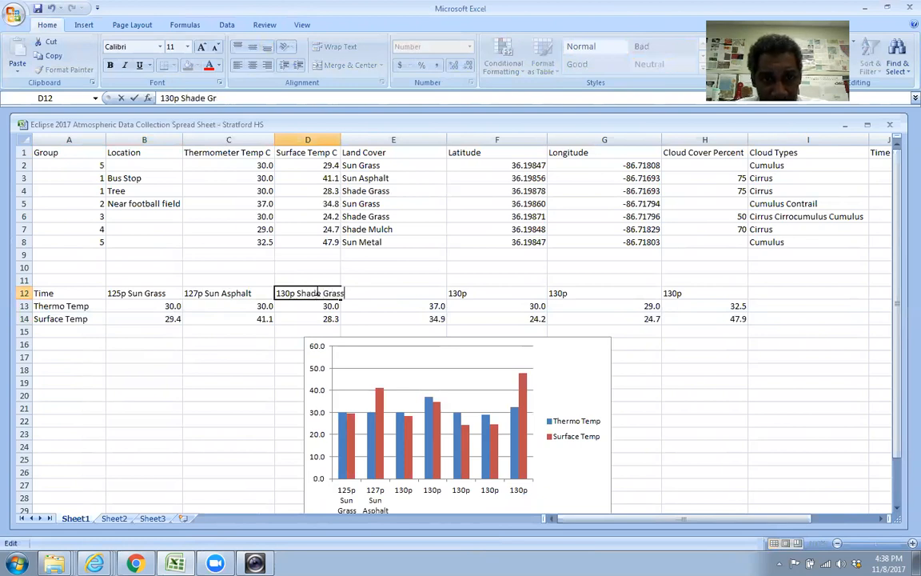
click(308, 139)
drag(341, 139, 347, 139)
- Extend the label in E12 to "130p Sun Grass" and the one in F12 to "130p Shade Grass"
double_click(397, 293)
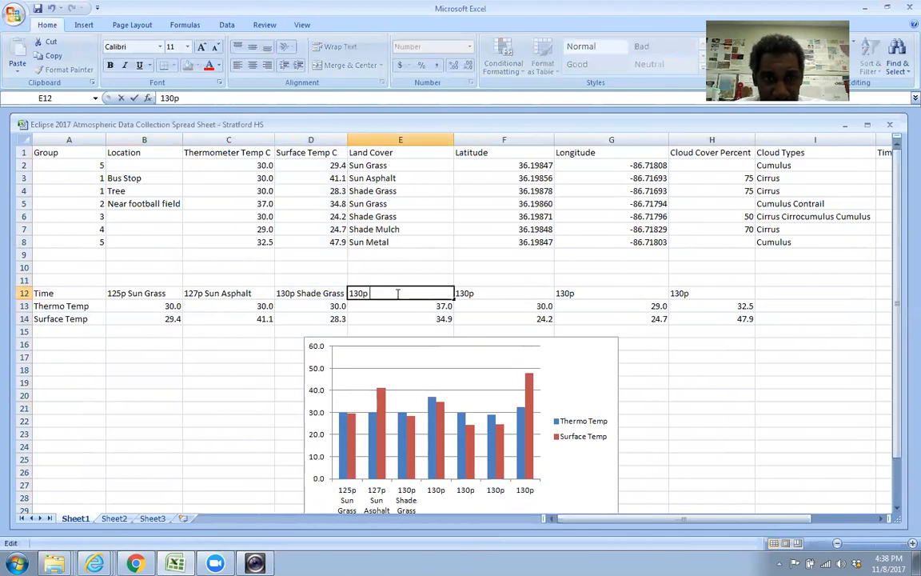
text(Sun Grass)
double_click(514, 293)
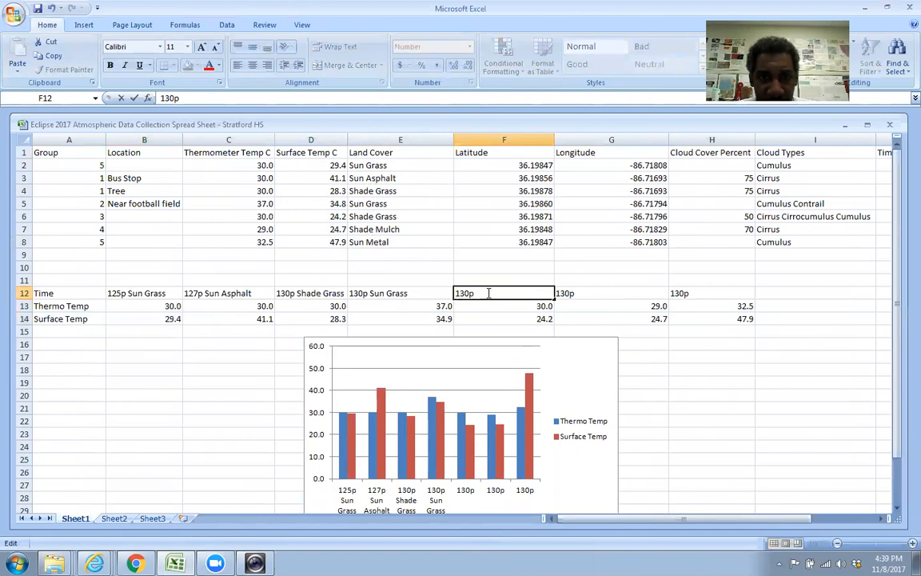
text(Shade Grass)
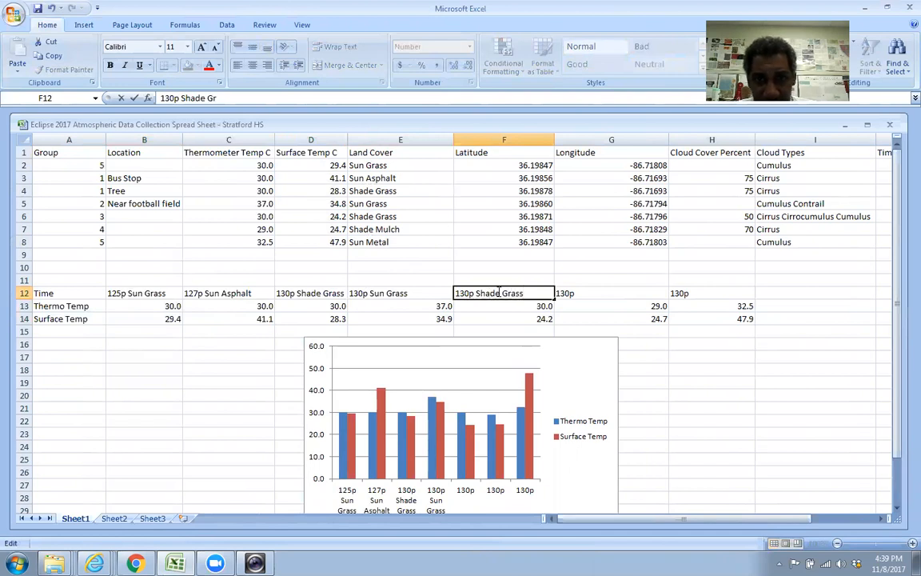
- Complete the last two time labels as "130p Shade Mulch" in G12 and "130p Sun Metal" in H12
double_click(592, 295)
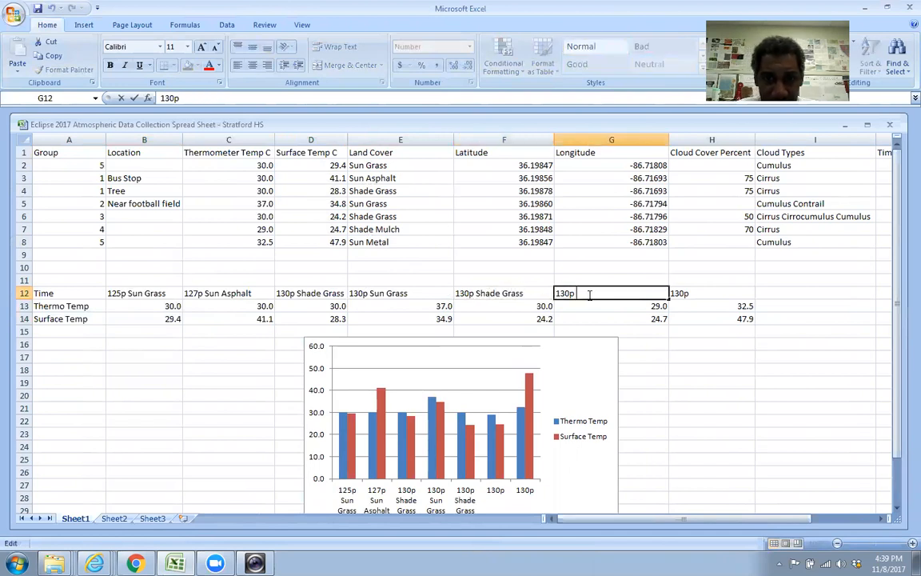
text(Shed)
key(BackSpace)
key(BackSpace)
text(ade Mulch)
double_click(693, 294)
text(Sun Me)
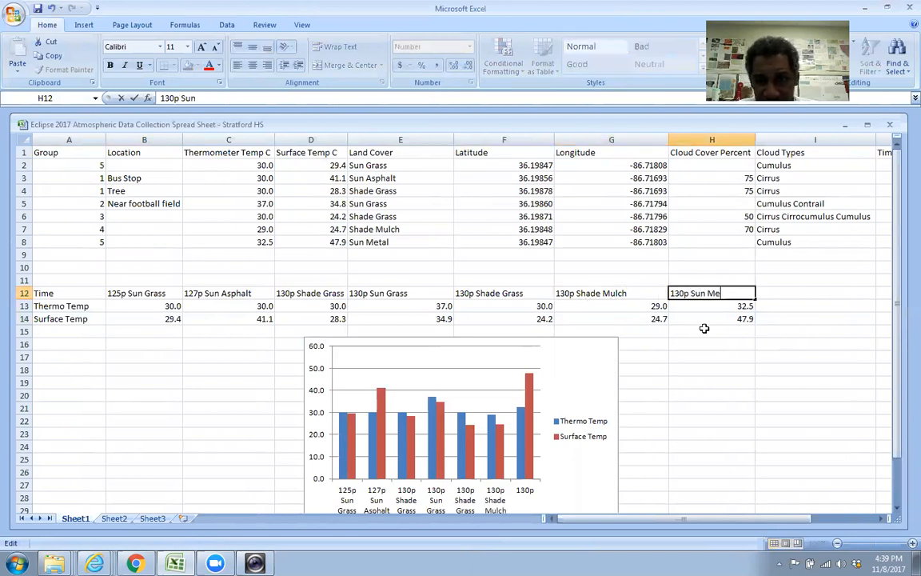
text(tal)
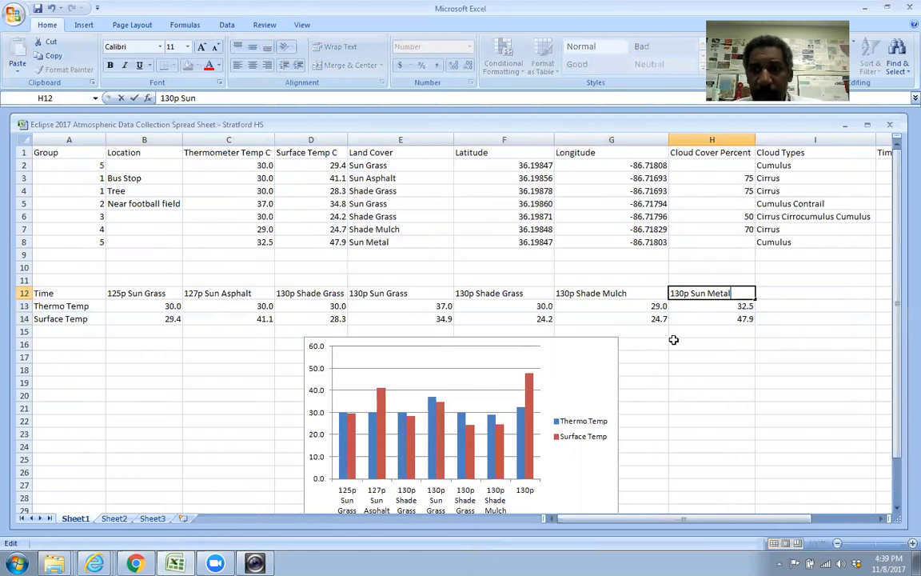
click(716, 380)
- Enlarge the column chart outward from its lower-left corner to give the category labels more room
drag(891, 396, 894, 412)
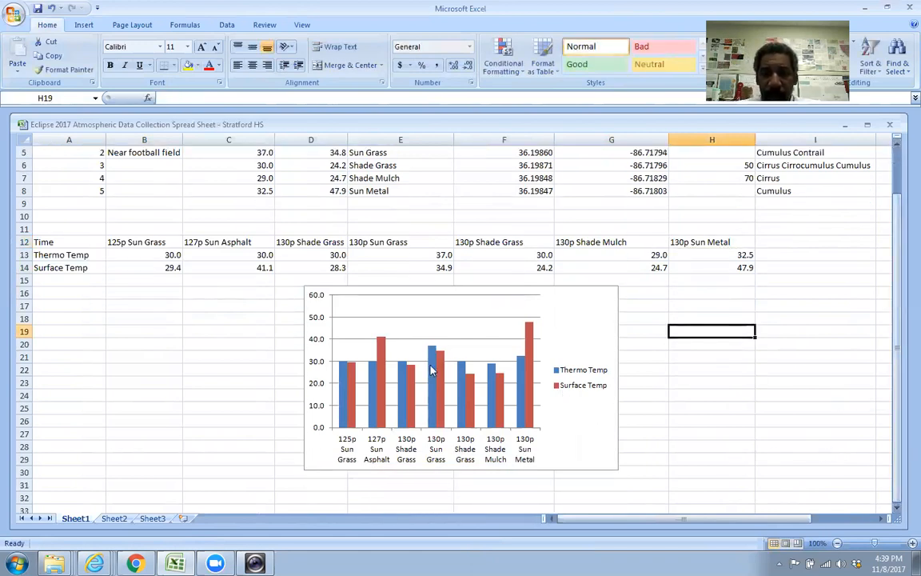
click(314, 458)
drag(303, 470, 274, 488)
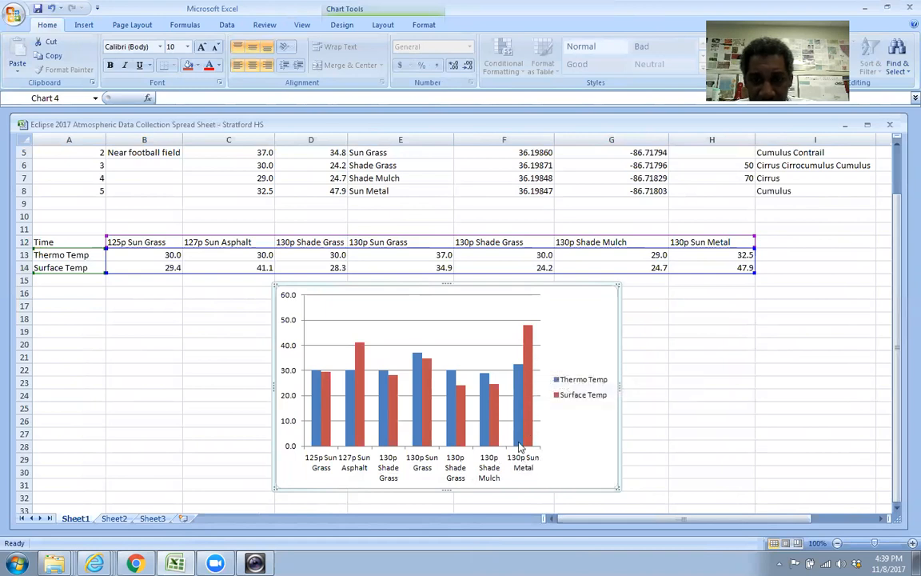
mouse_move(517, 397)
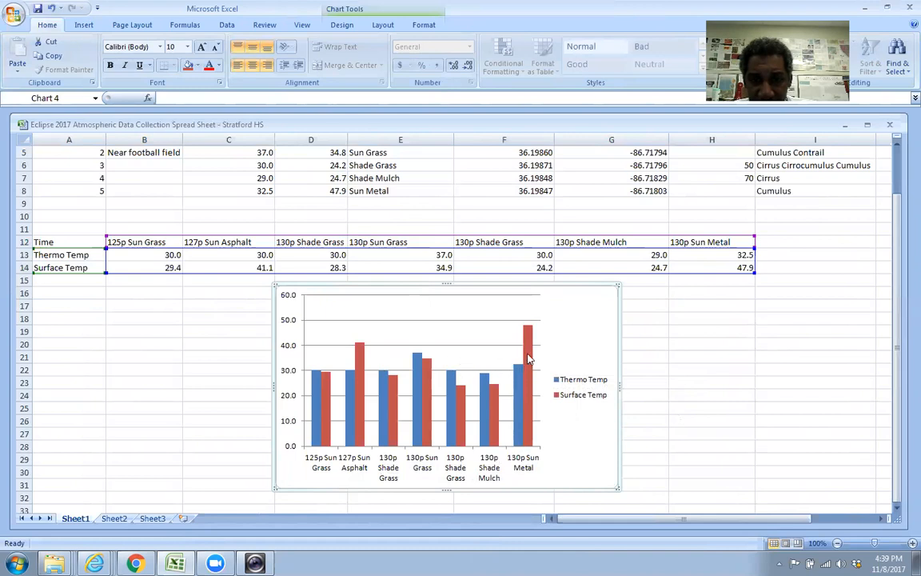
mouse_move(527, 336)
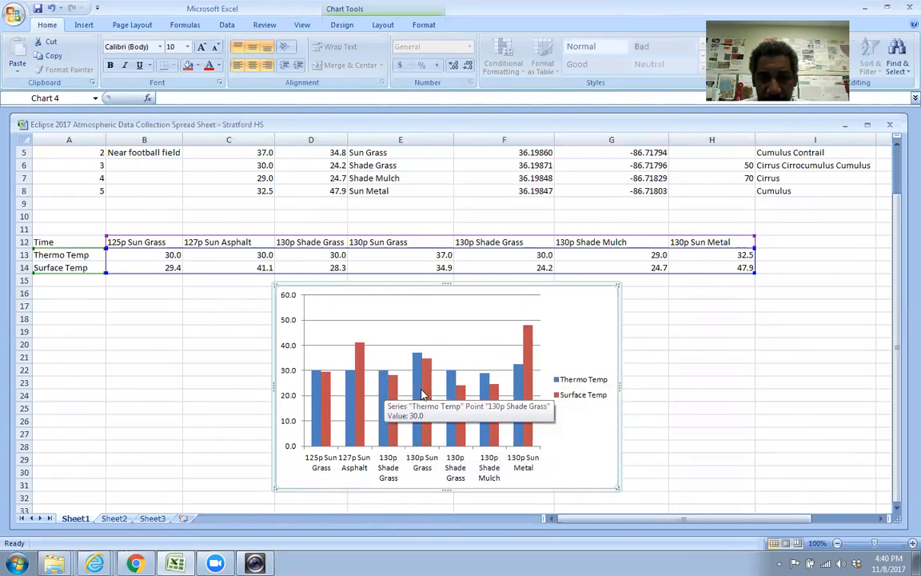
mouse_move(431, 394)
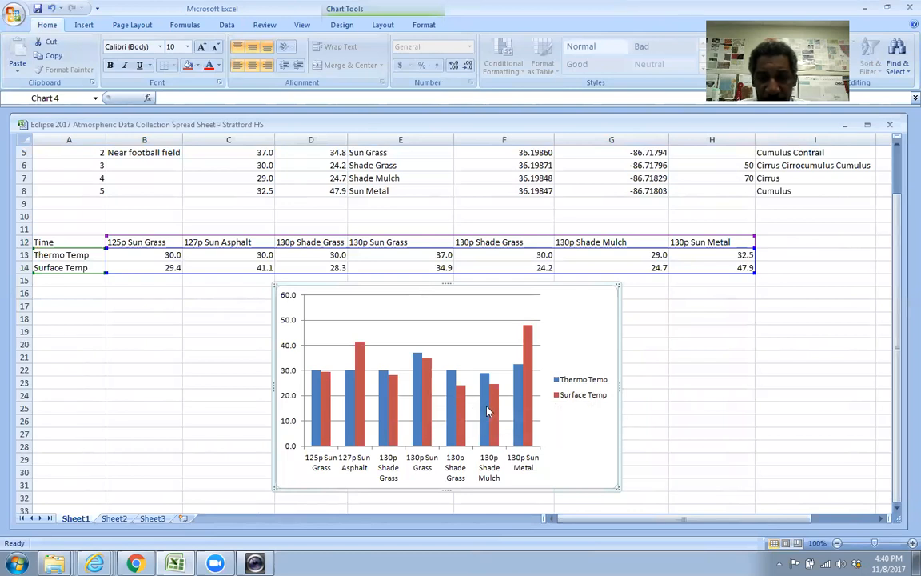
mouse_move(490, 410)
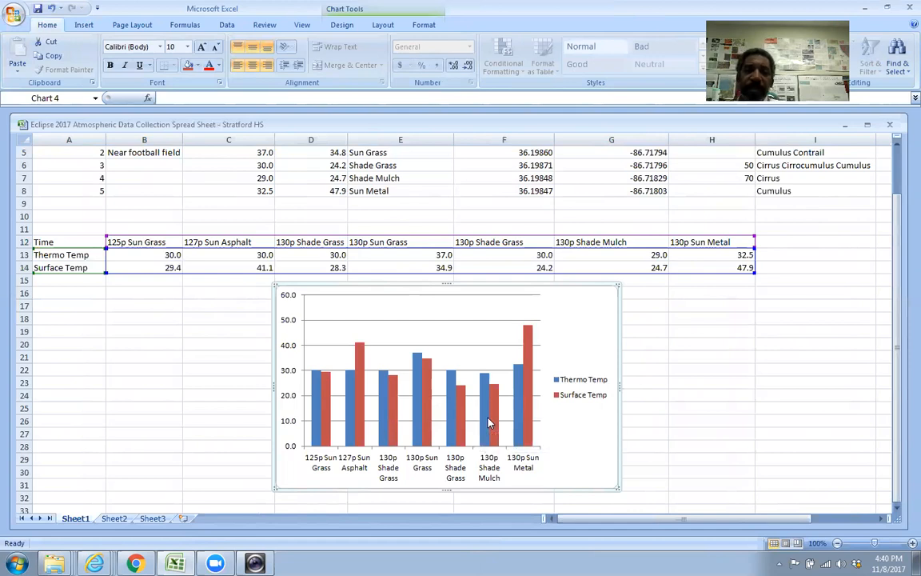
- Copy the whole column chart and paste it into a blank picture in Paint
right_click(575, 324)
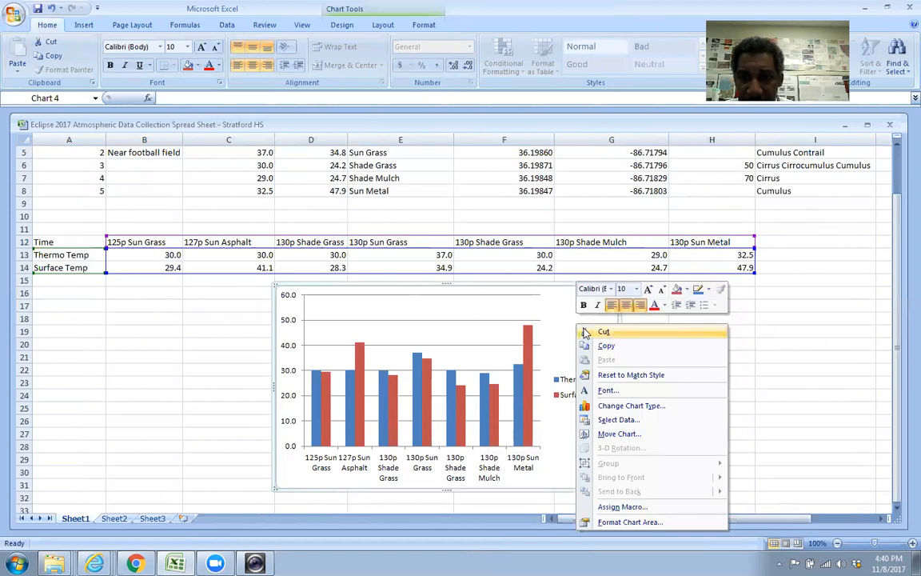
click(606, 346)
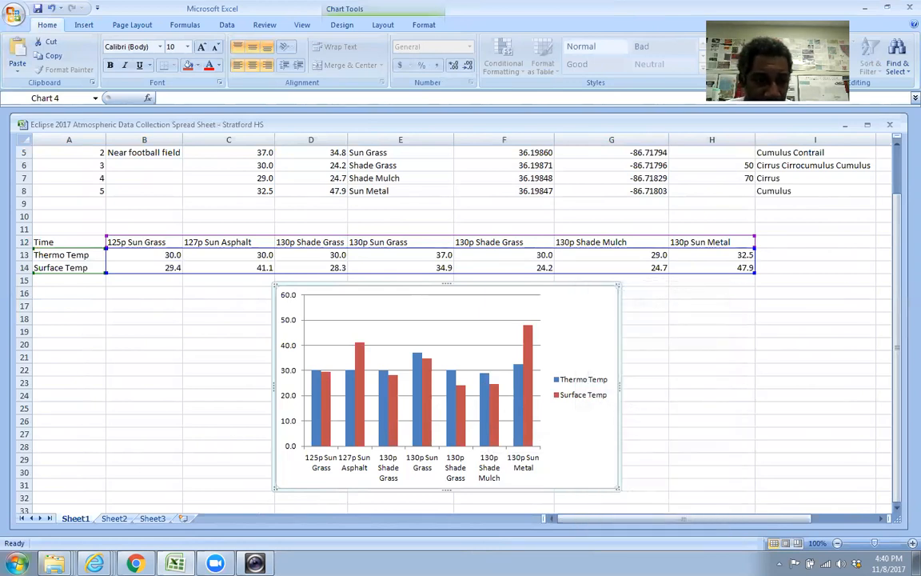
click(17, 564)
click(52, 239)
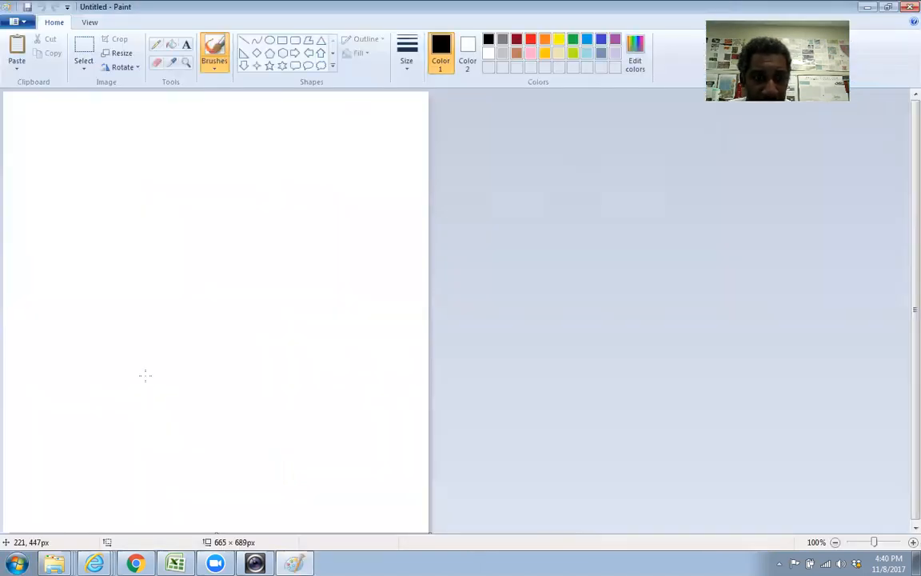
click(16, 44)
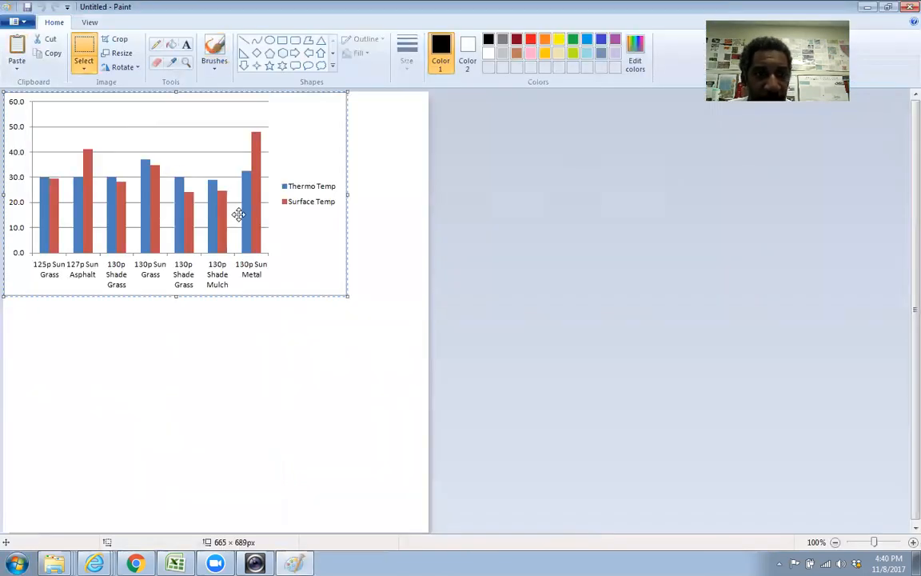
click(312, 345)
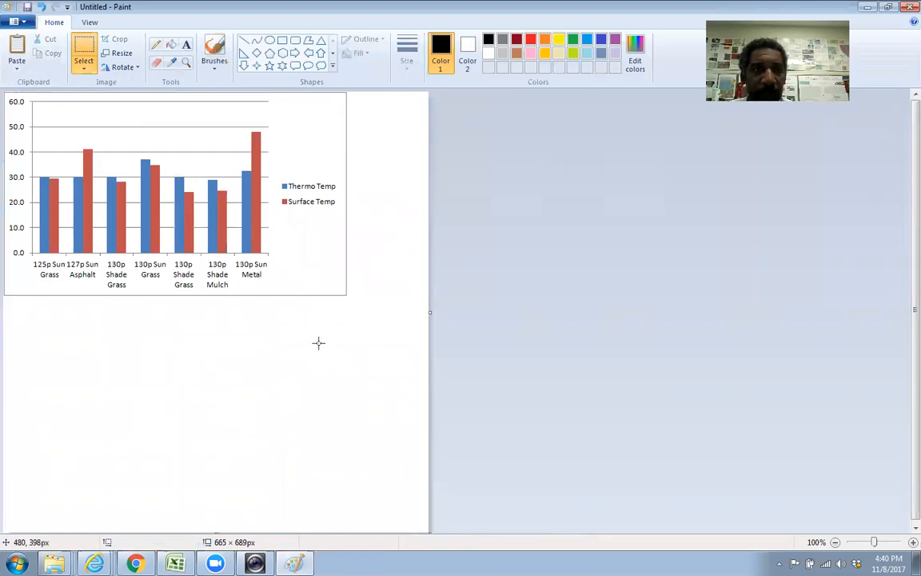
click(14, 22)
mouse_move(90, 131)
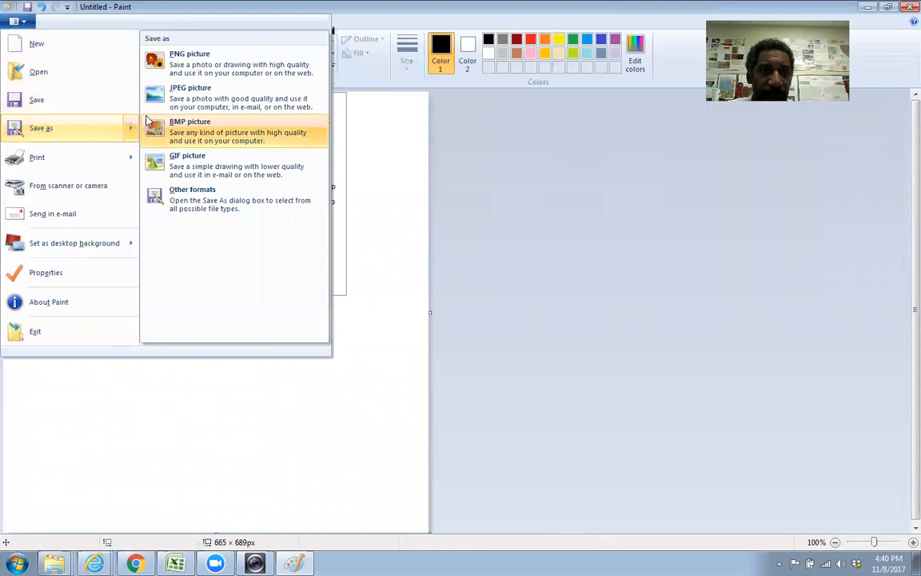
click(344, 385)
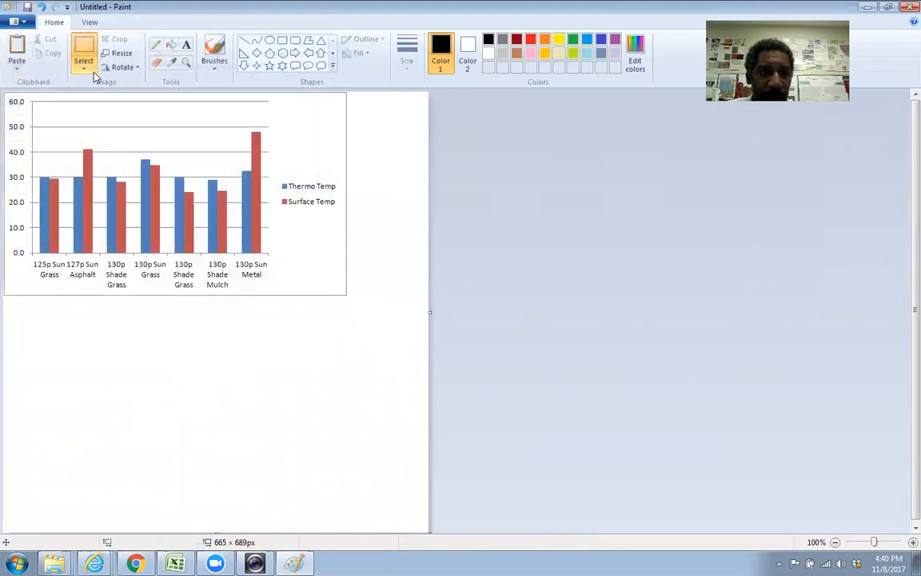
- Crop the picture to the pasted chart's outline, about 537 × 316 px
drag(7, 93, 348, 294)
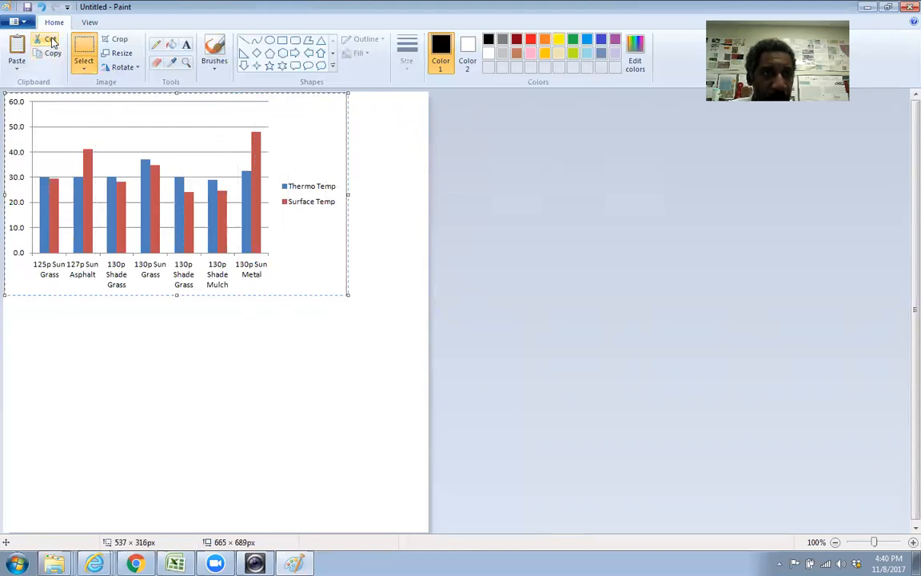
click(117, 38)
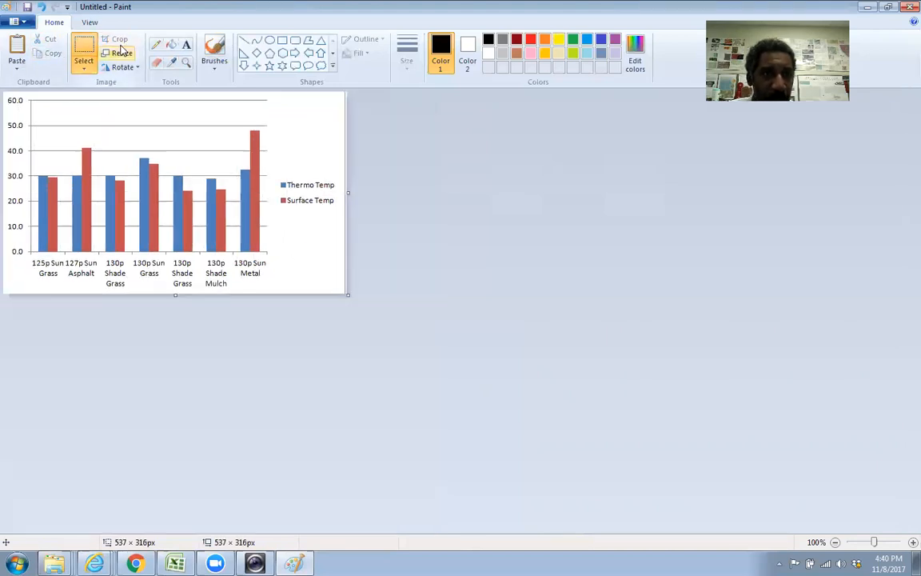
- Try to save the cropped chart as a JPEG picture in the GLOBE Mission Earth folder
click(19, 21)
mouse_move(112, 126)
click(192, 96)
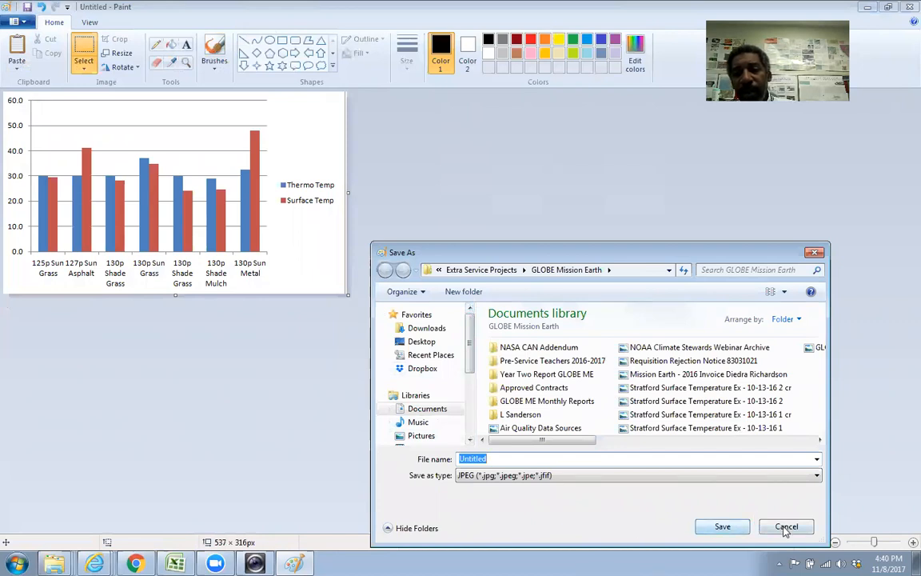
click(710, 527)
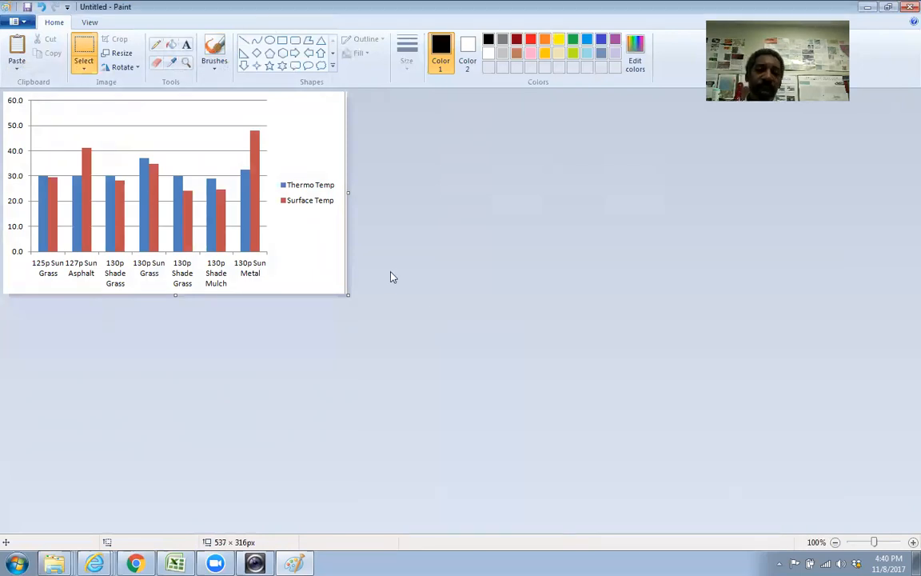